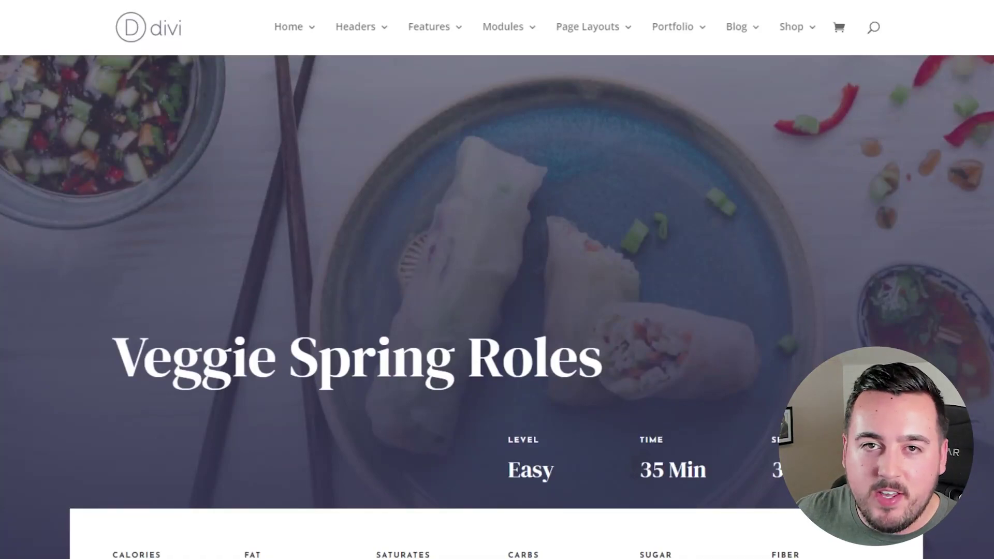
# Scroll down the Dietitian Recipe Page layout to review the Veggie Spring Rolls recipe content.
pyautogui.scroll(-20, 497, 306)
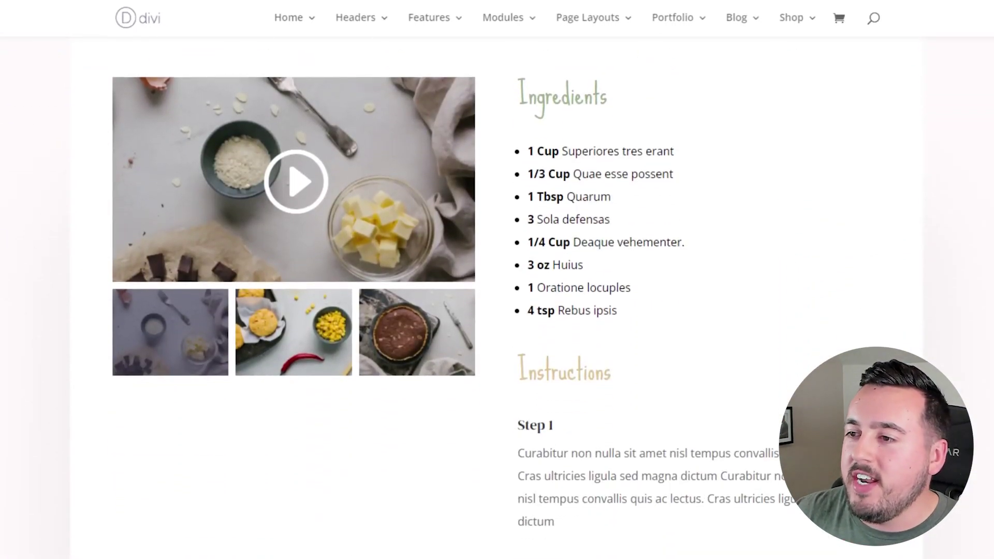
pyautogui.scroll(-10, 497, 306)
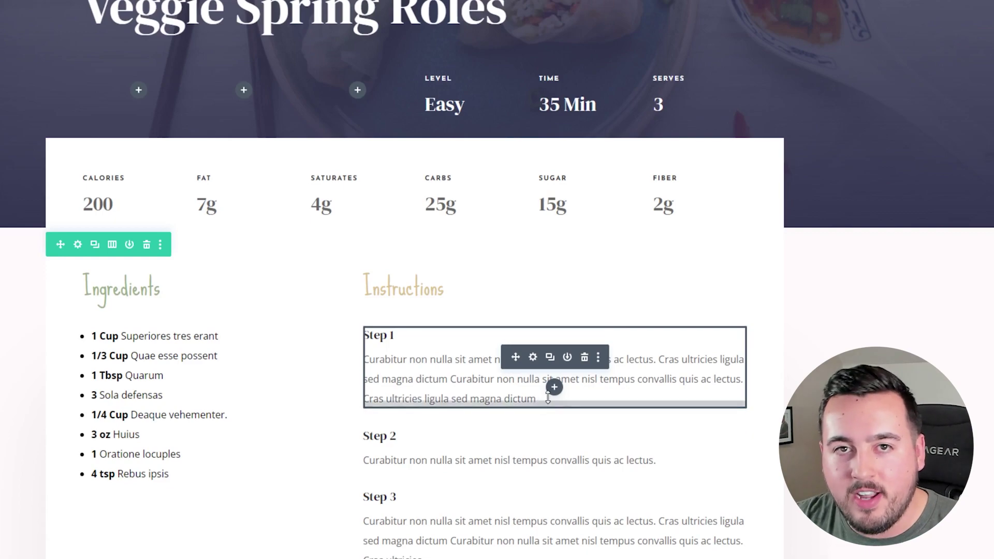
# Move the Ingredients heading and list into the right column above Instructions.
pyautogui.moveTo(129, 288); pyautogui.dragTo(443, 290)
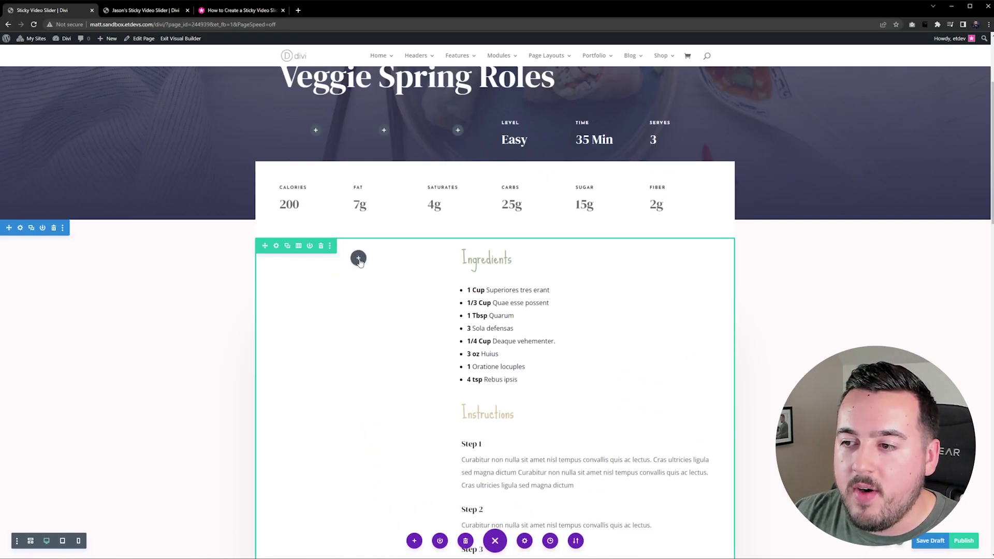
# Insert a Video Slider in the empty left column and duplicate its New Video twice for three videos.
pyautogui.click(358, 258)
pyautogui.scroll(-8, 352, 456)
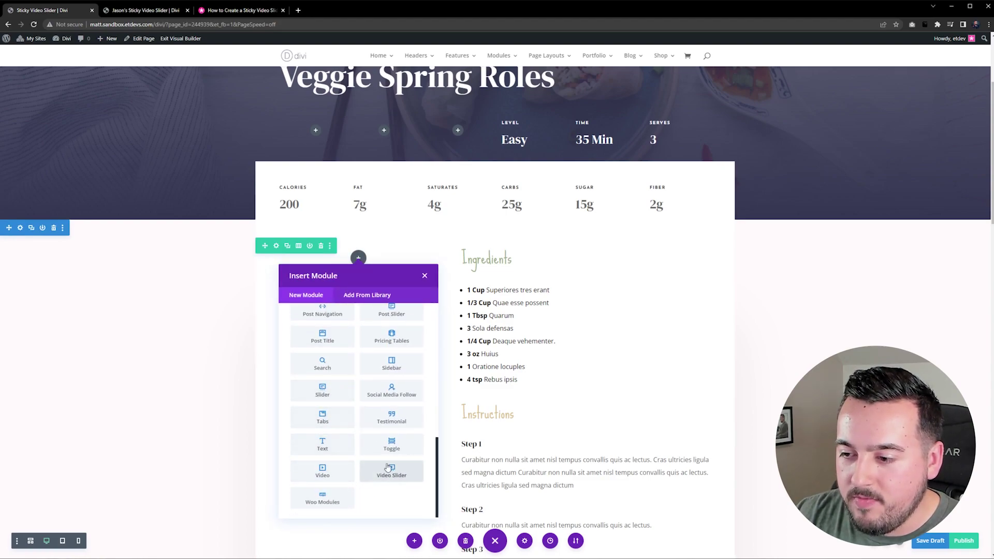
pyautogui.click(323, 472)
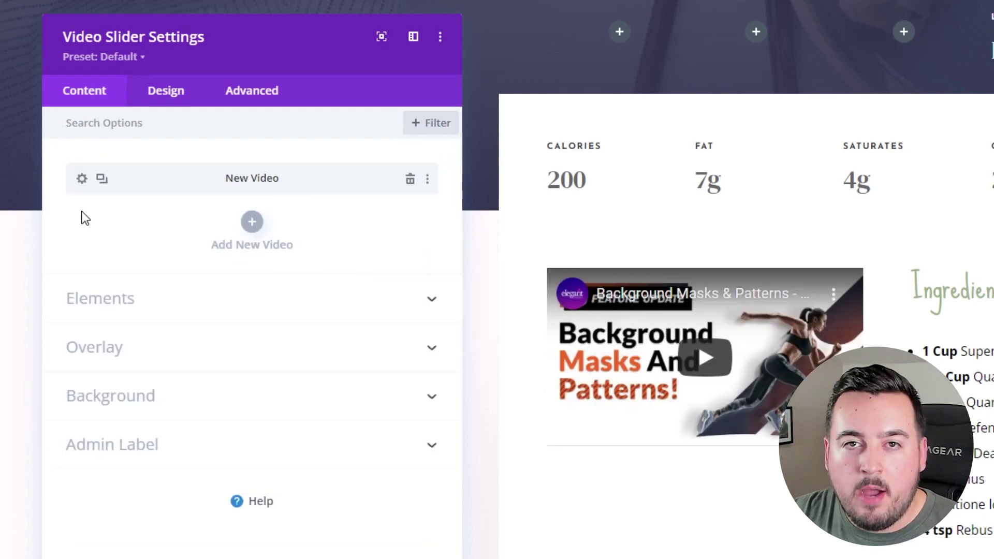
pyautogui.click(103, 182)
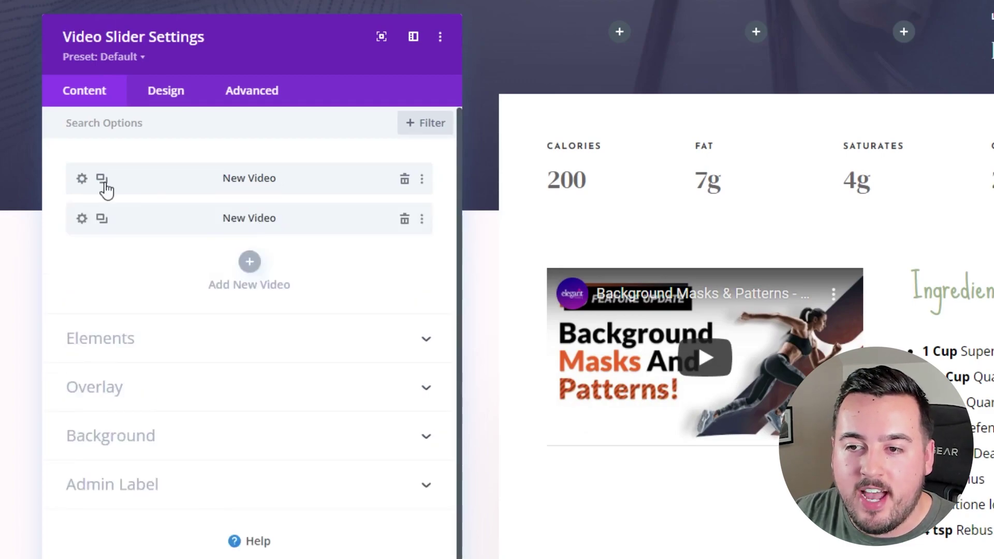
pyautogui.click(103, 181)
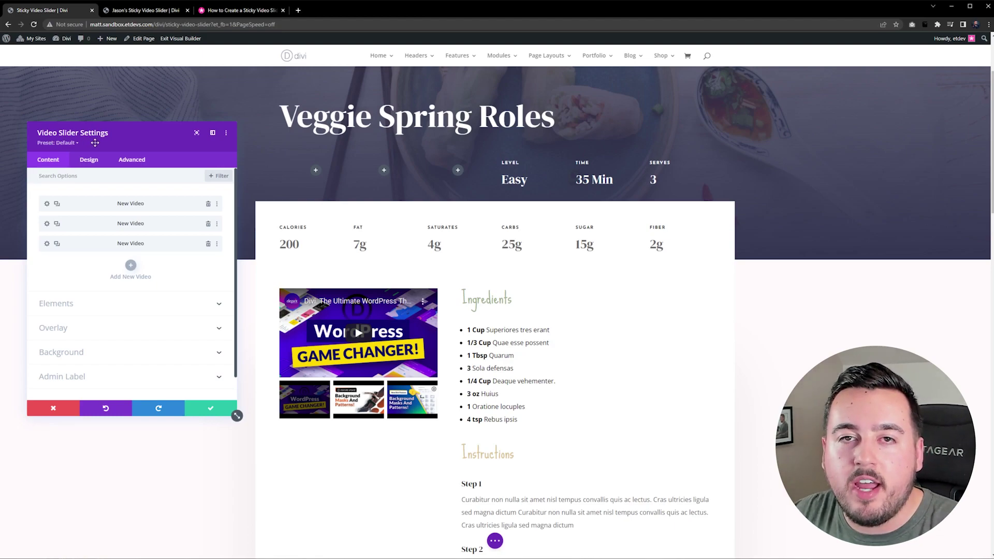
# Enable responsive Sticky Position: Stick to Top on desktop, Do Not Stick on tablet and phone.
pyautogui.click(137, 161)
pyautogui.click(84, 342)
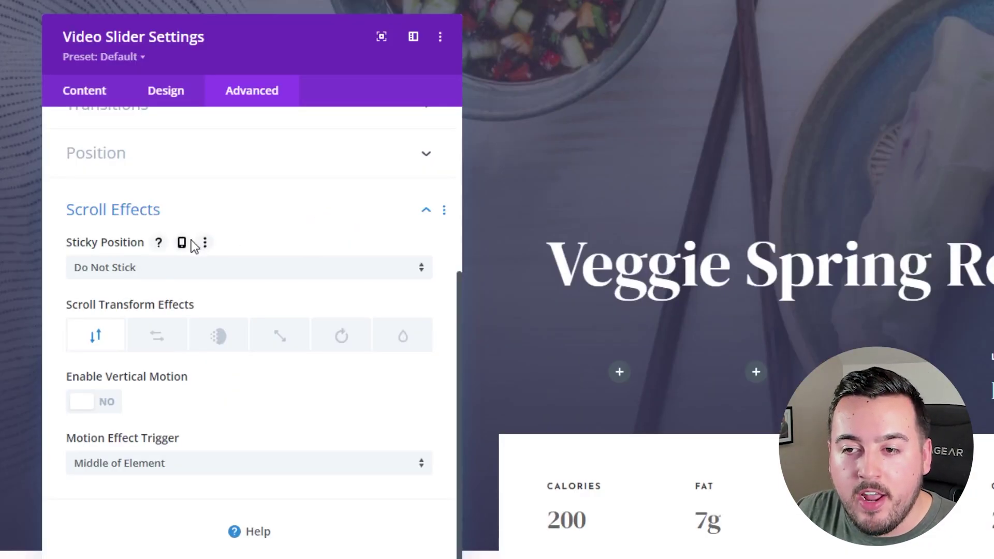
pyautogui.click(182, 242)
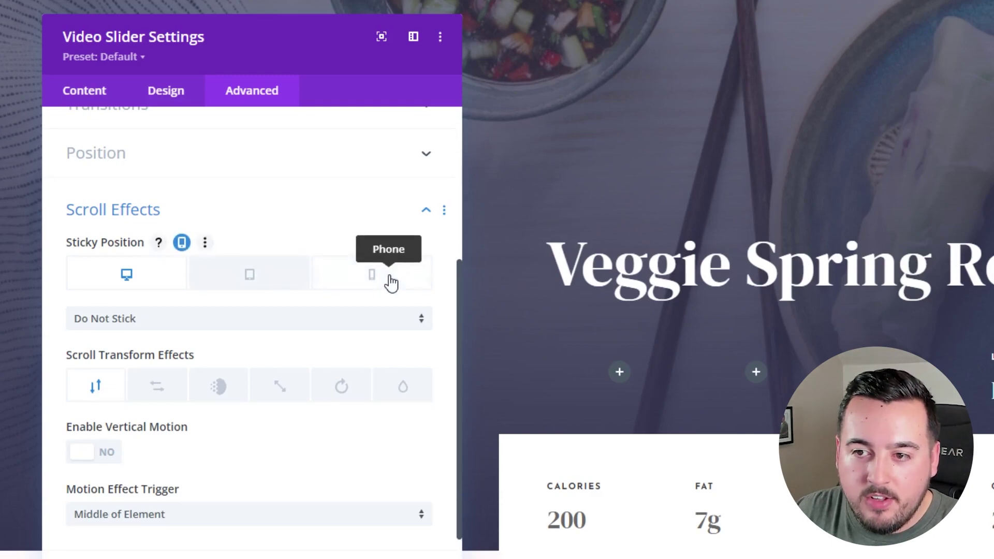
pyautogui.click(229, 325)
pyautogui.click(219, 358)
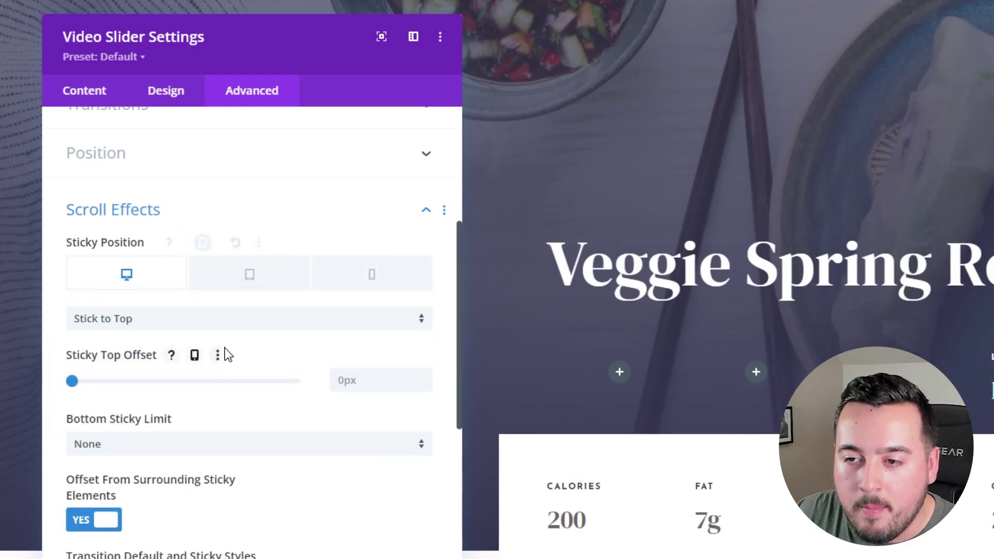
pyautogui.click(252, 279)
pyautogui.click(255, 322)
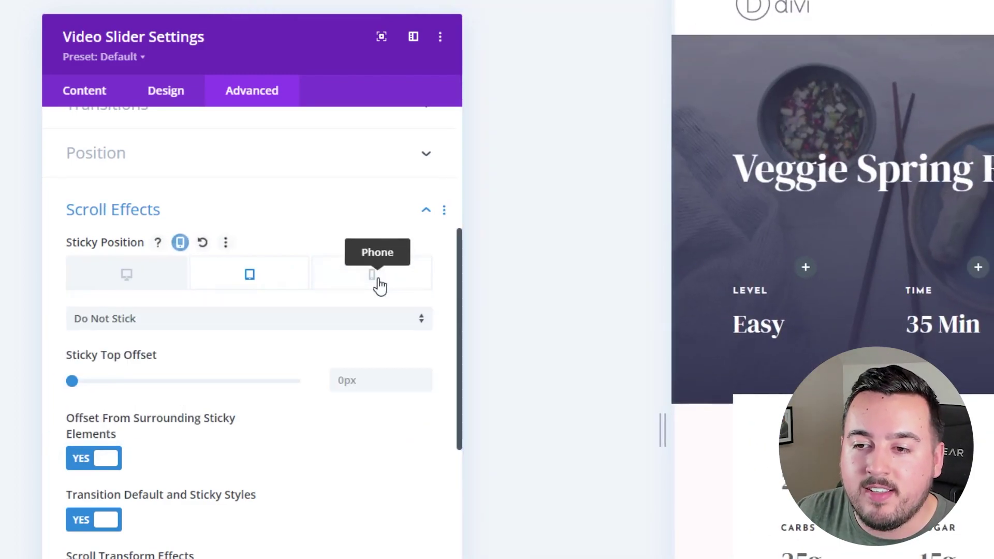
pyautogui.click(356, 295)
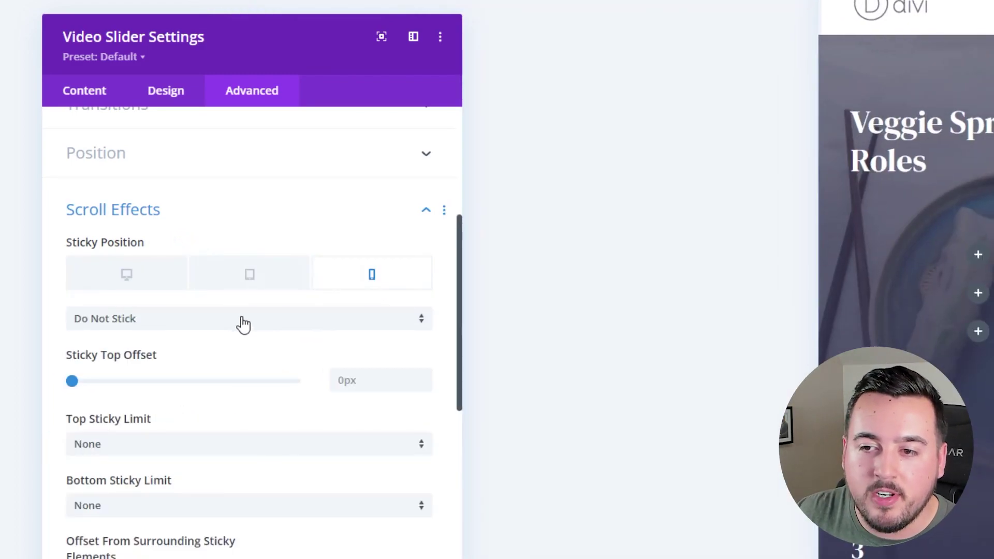
# Set the Sticky Top Offset to 30px on desktop and 0px on tablet and phone.
pyautogui.click(175, 285)
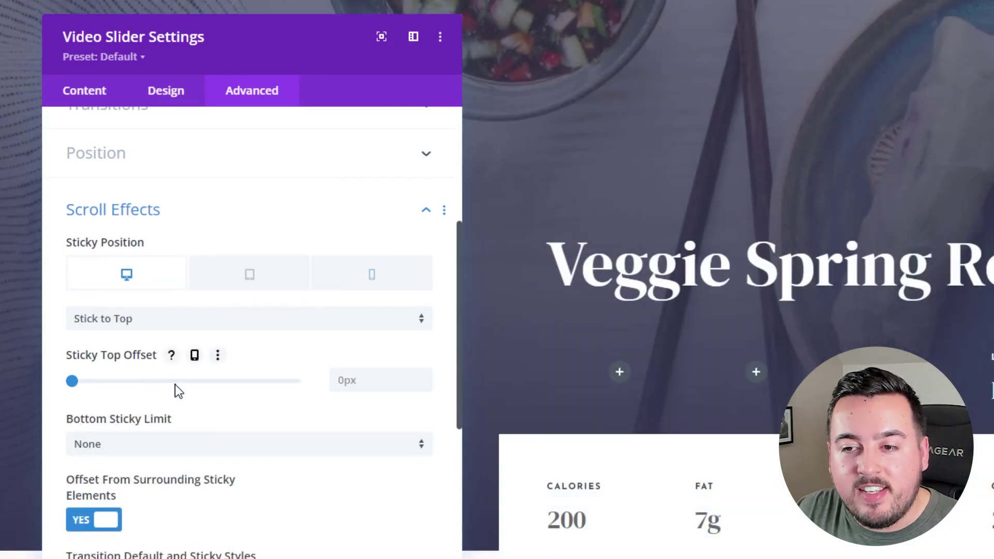
pyautogui.click(371, 379)
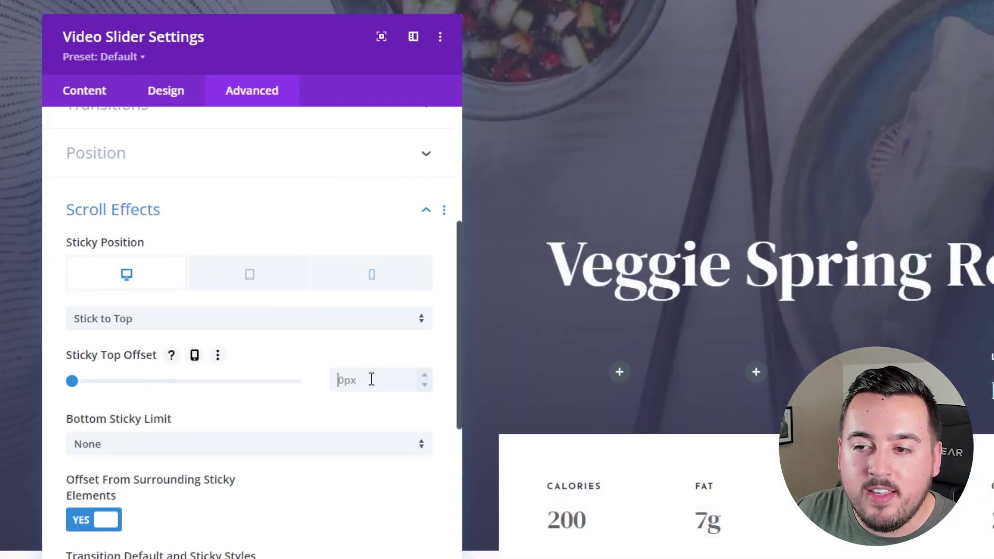
pyautogui.write('30px')
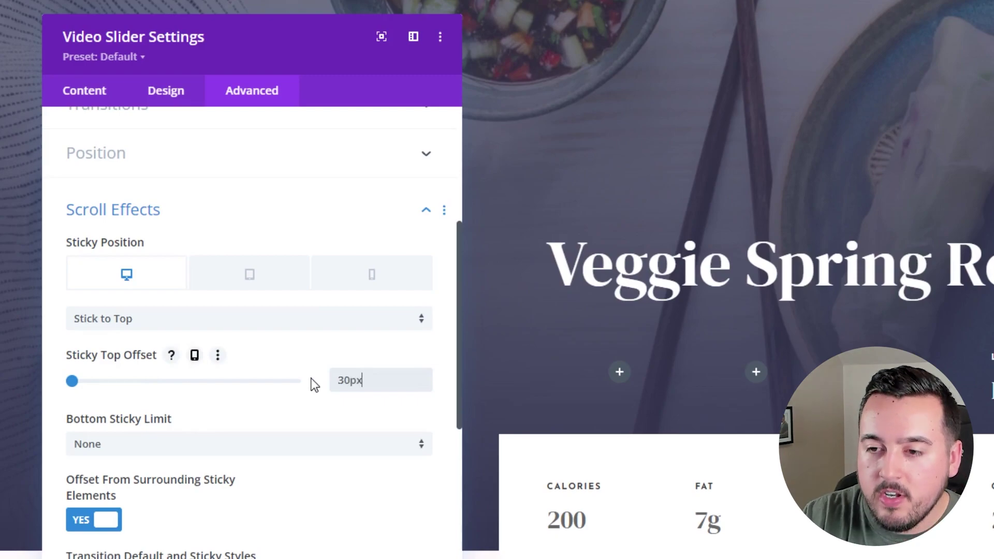
pyautogui.click(194, 355)
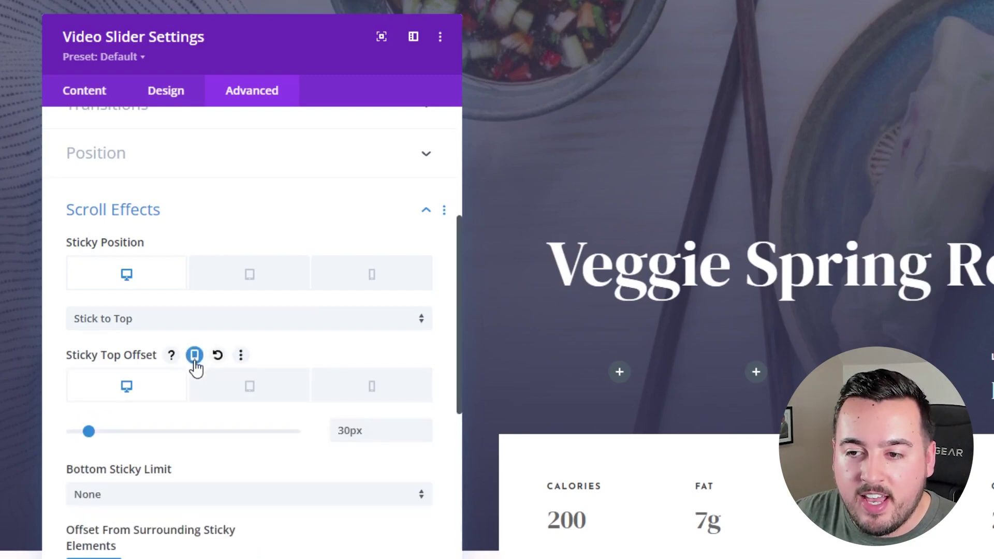
pyautogui.click(244, 394)
pyautogui.click(386, 427)
pyautogui.write('0')
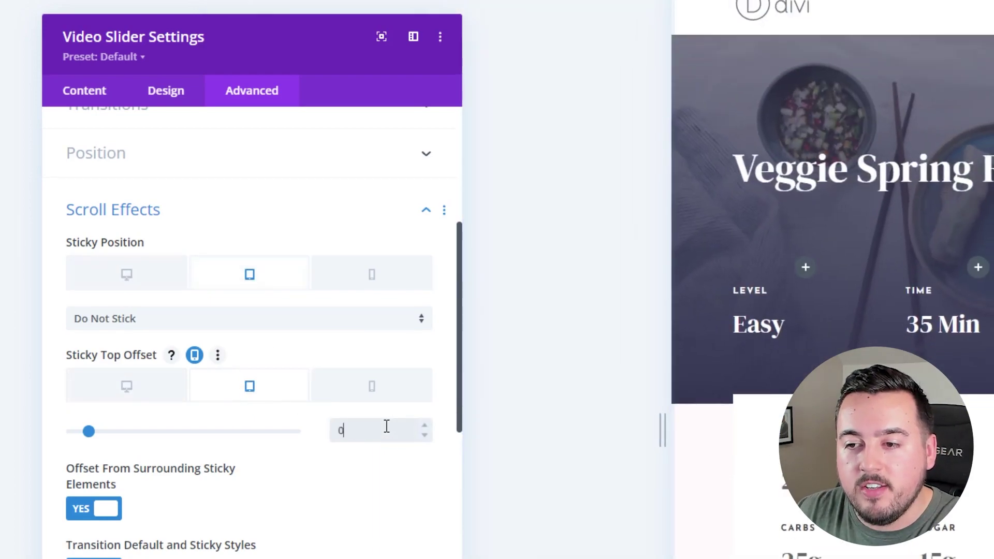
pyautogui.click(382, 395)
pyautogui.click(377, 430)
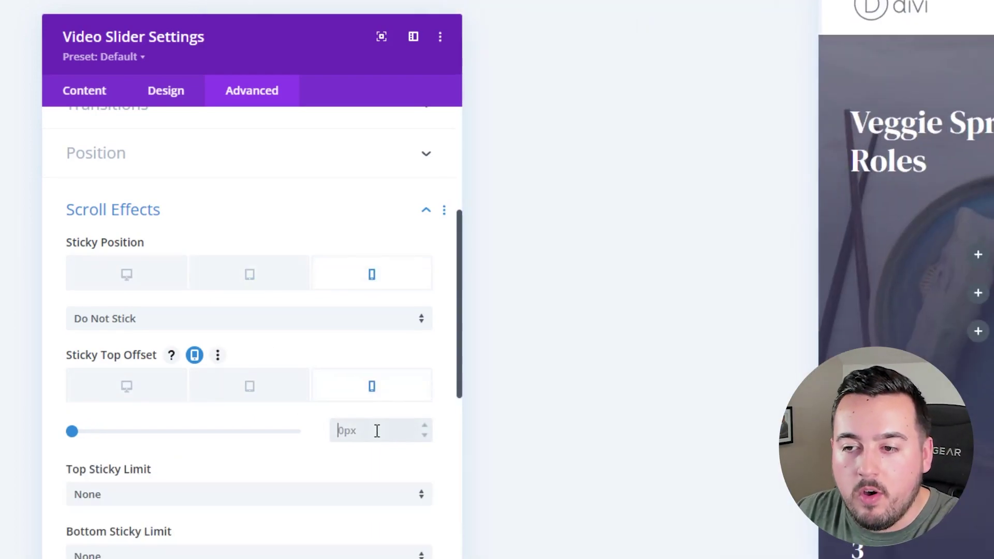
pyautogui.write('0')
pyautogui.click(337, 413)
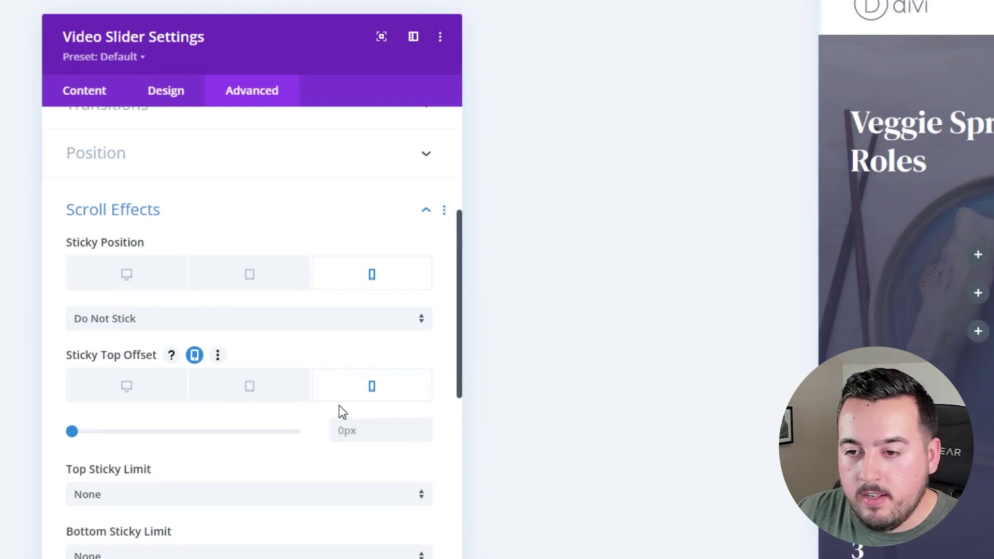
# Set the Bottom Sticky Limit to Row.
pyautogui.scroll(-6, 343, 412)
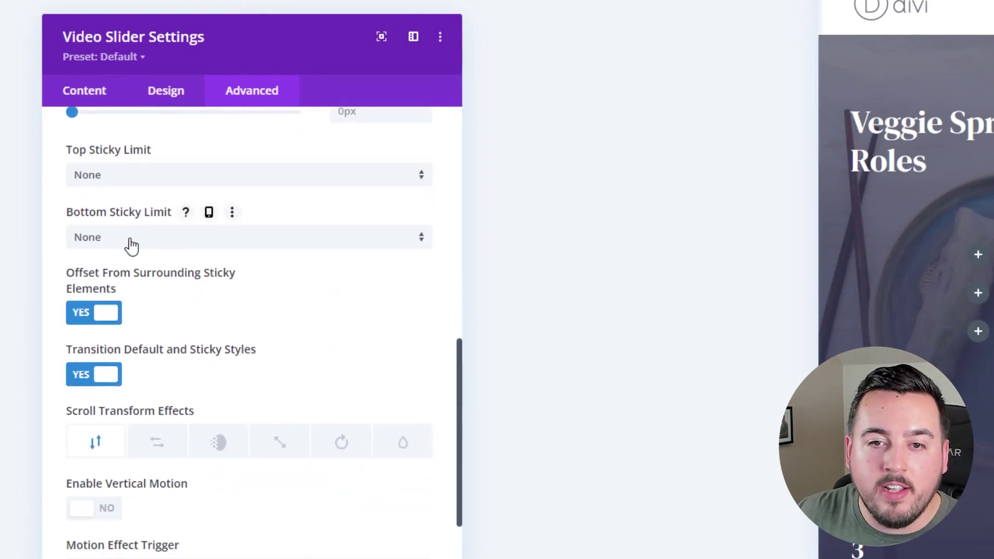
pyautogui.click(131, 238)
pyautogui.click(111, 334)
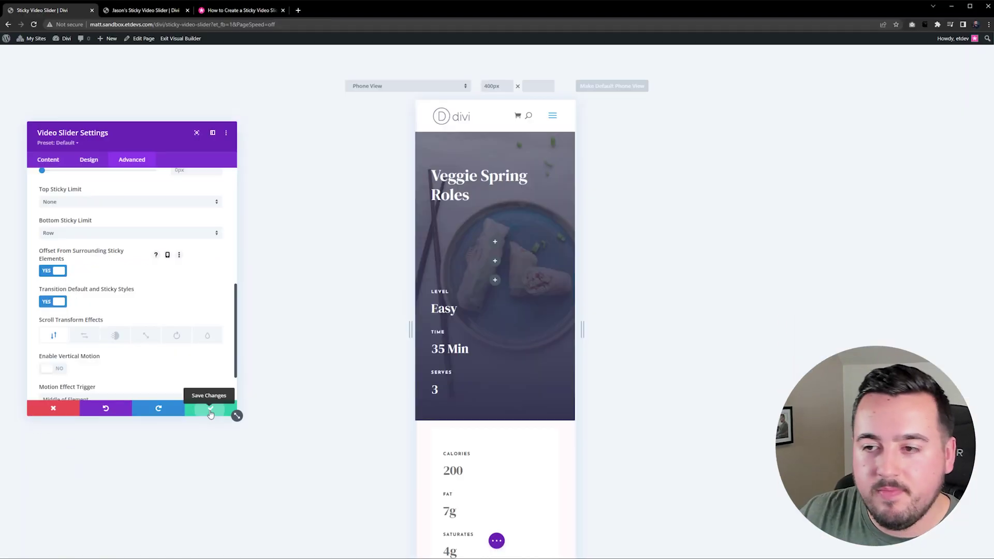
# Save the slider settings and scroll the recipe page to confirm the slider stays pinned.
pyautogui.click(210, 412)
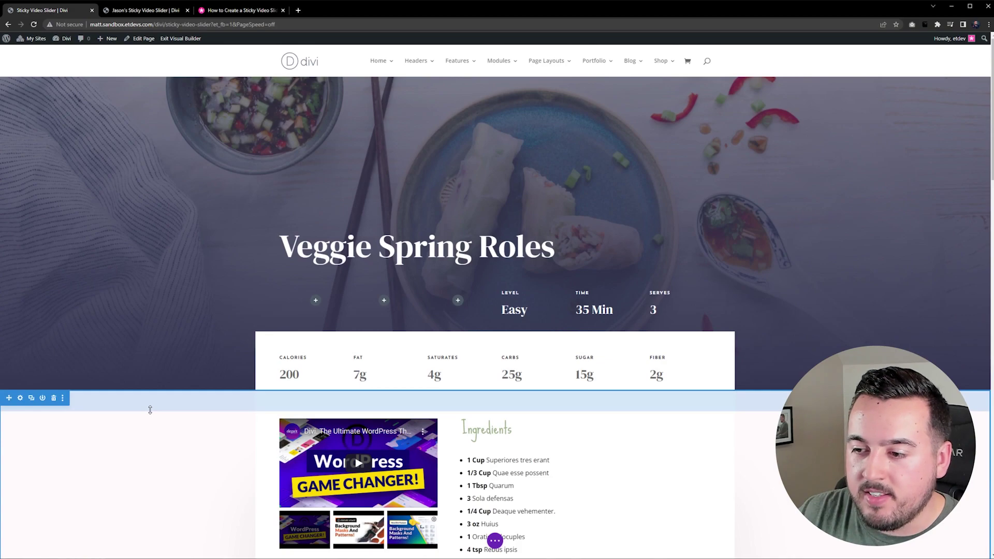
pyautogui.scroll(-8, 148, 409)
pyautogui.scroll(-4, 152, 410)
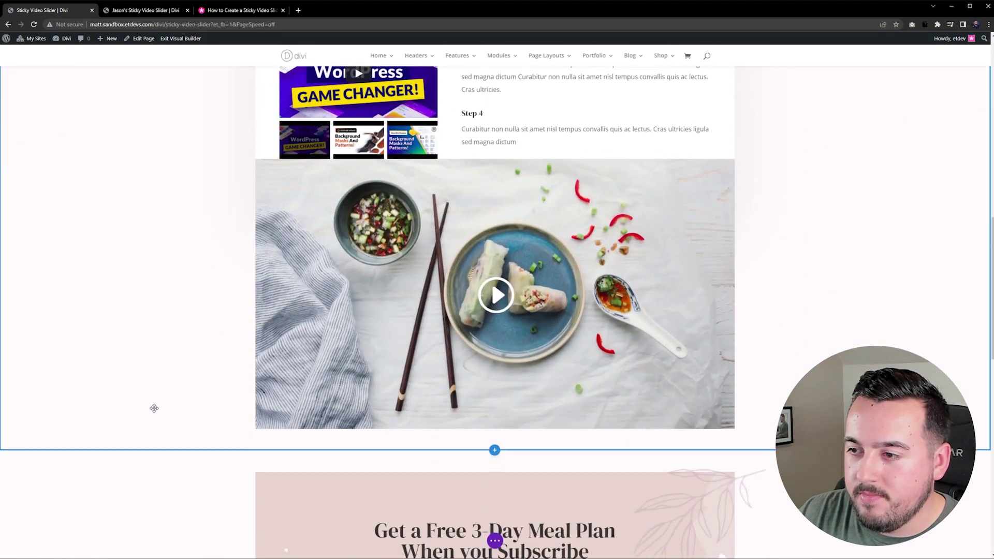
pyautogui.scroll(10, 153, 408)
pyautogui.scroll(2, 155, 408)
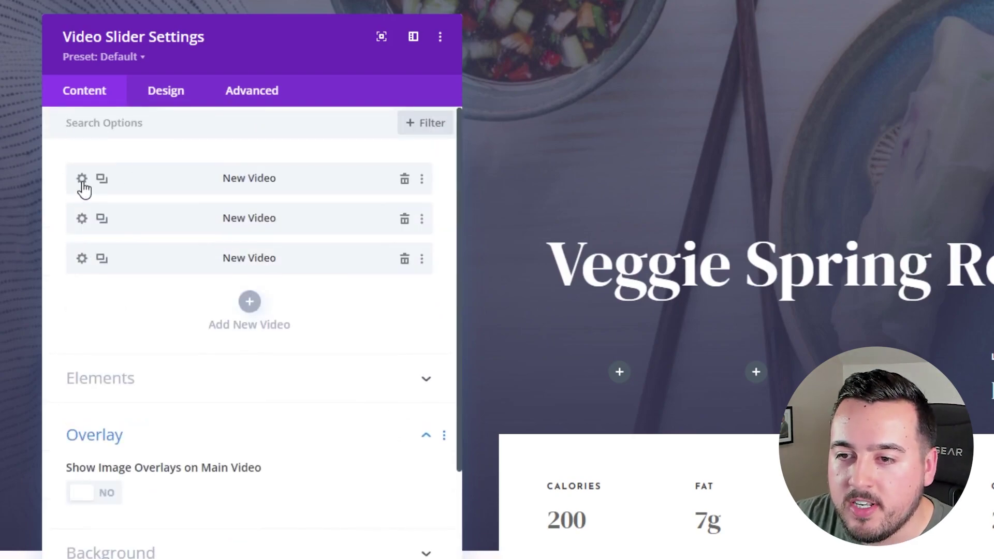
# Give the first New Video a food photo from the media library as its overlay image.
pyautogui.click(82, 180)
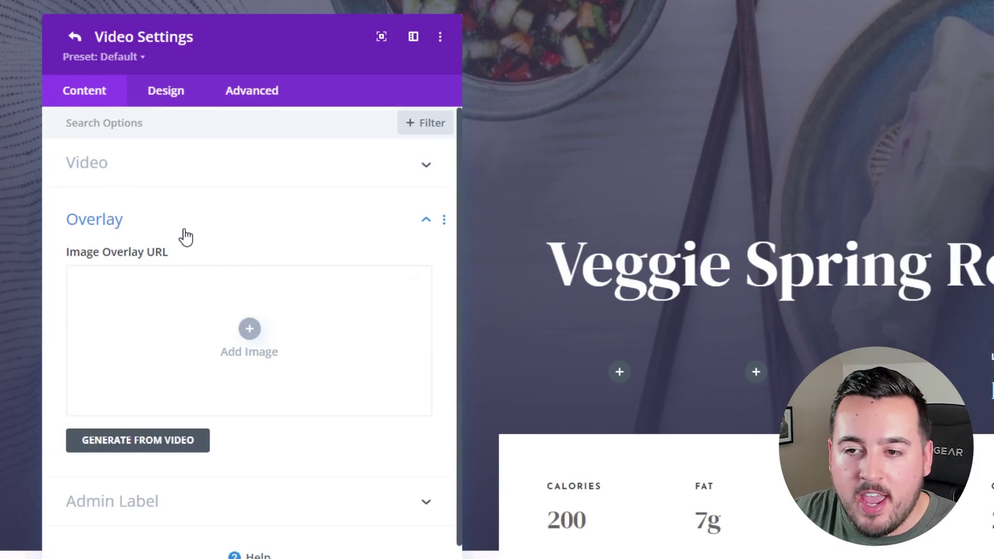
pyautogui.click(238, 345)
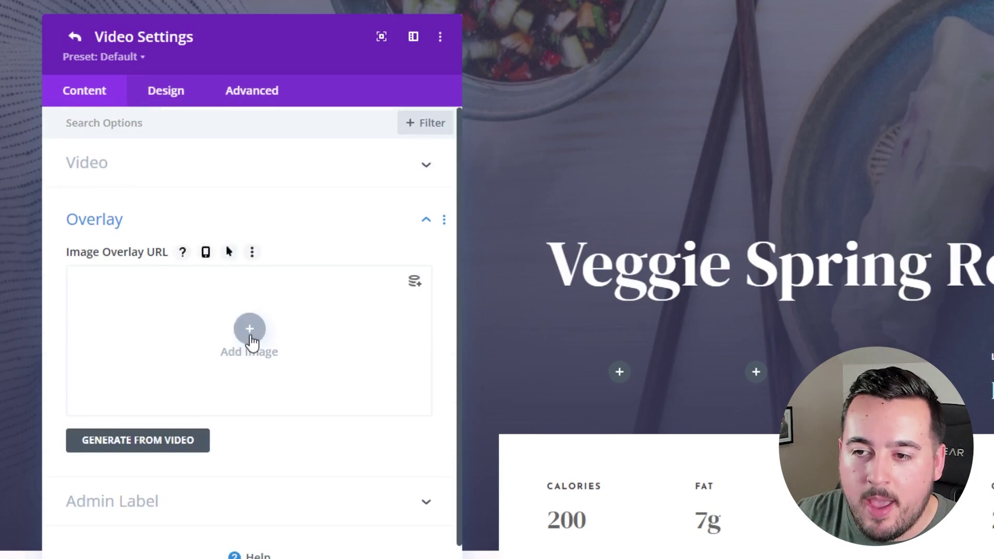
pyautogui.click(247, 146)
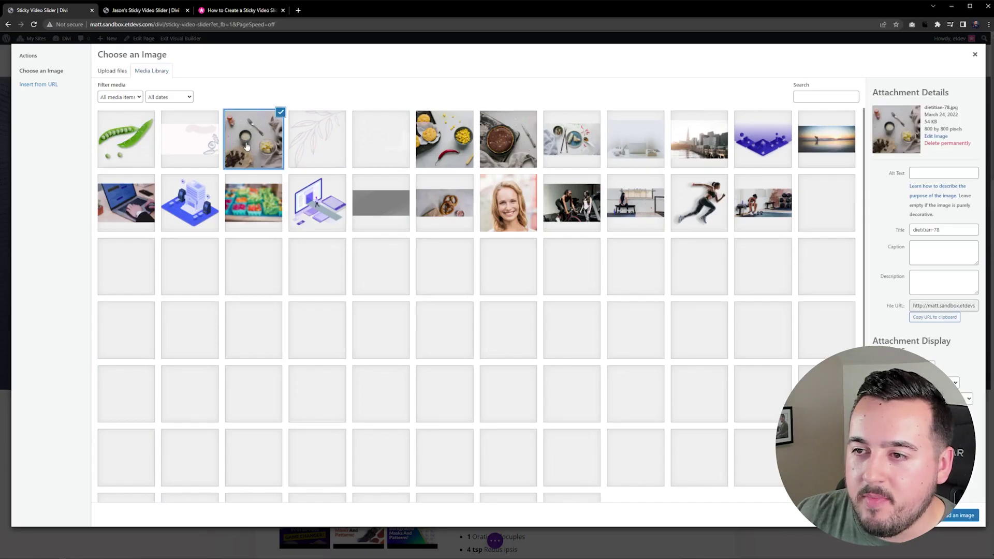
pyautogui.doubleClick(250, 144)
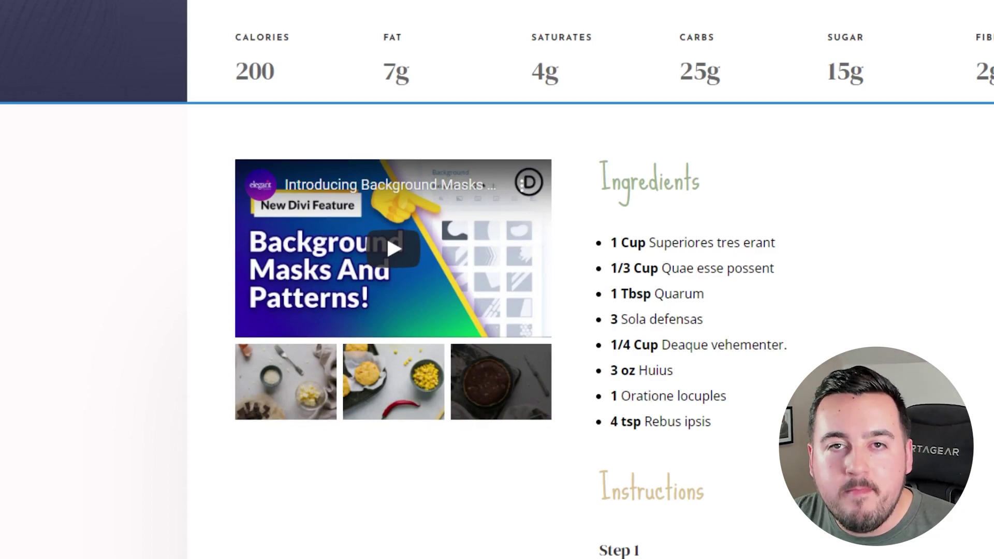
pyautogui.moveTo(486, 215)
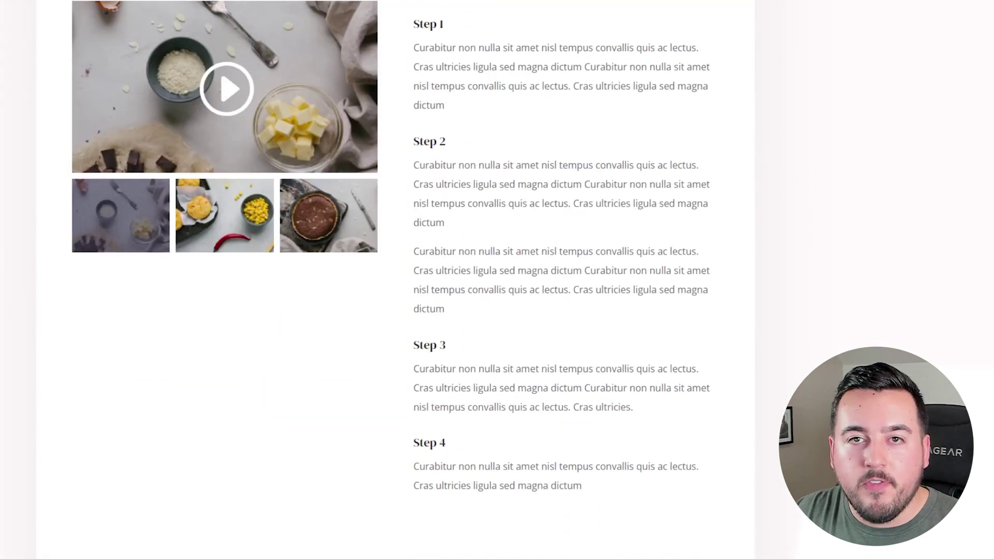
pyautogui.scroll(-10, 393, 280)
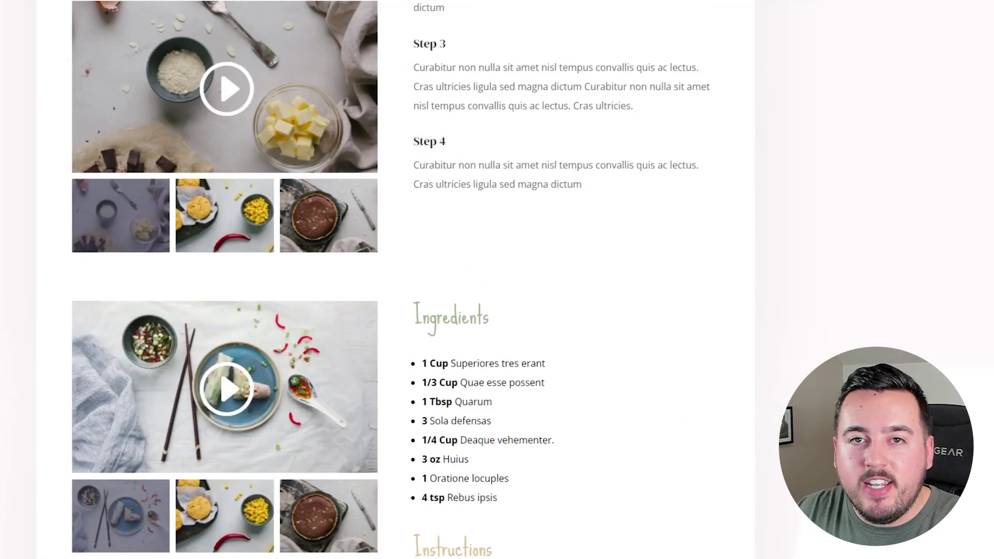
pyautogui.scroll(-3, 393, 279)
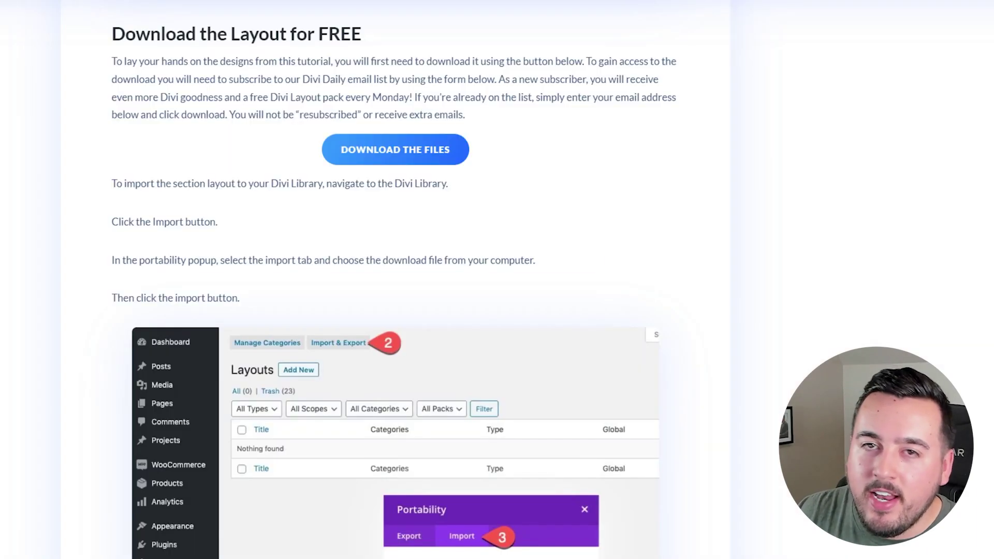